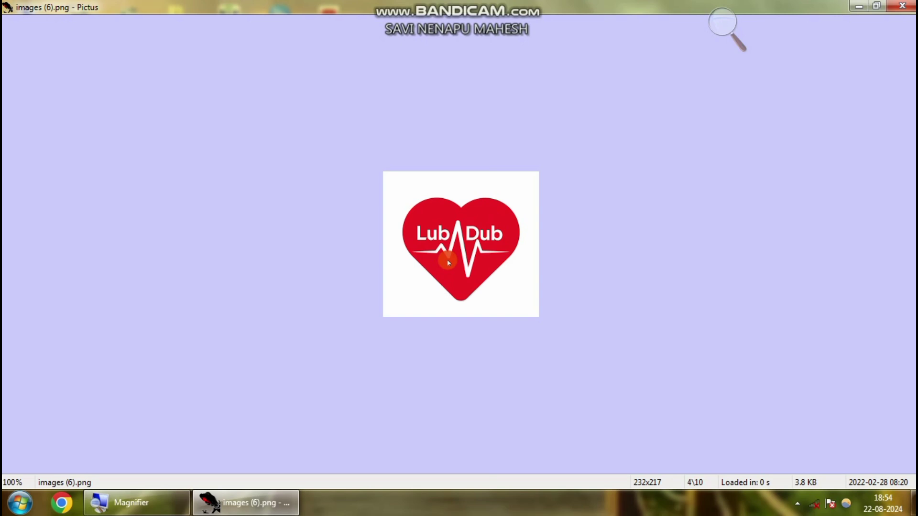
Close the Pictus viewer showing the red Lub Dub heart reference image.
key("Escape")
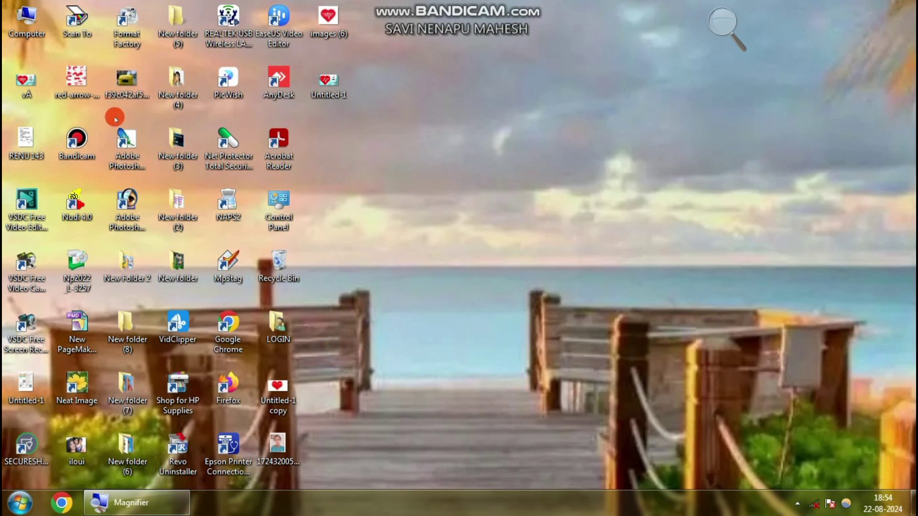
left_click(127, 89)
Launch Photoshop and create a maximized 640 × 480 document with White contents.
double_click(122, 203)
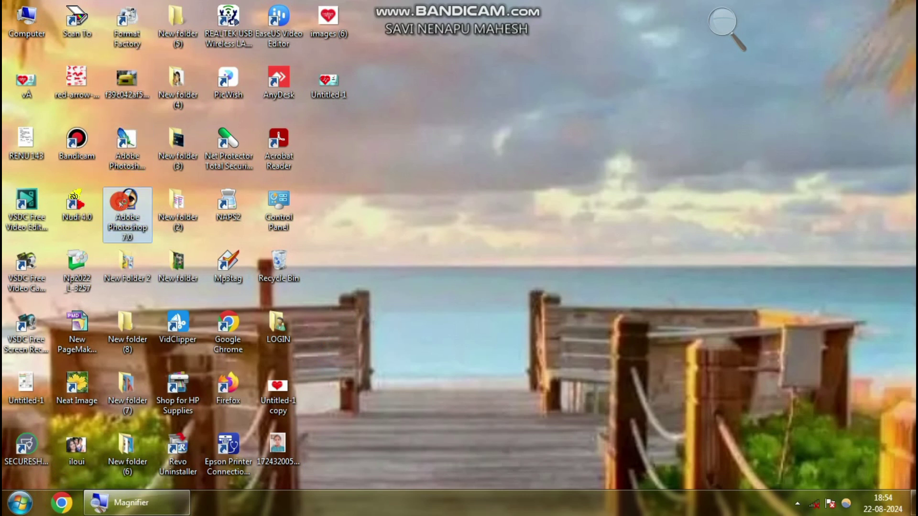
left_click(16, 23)
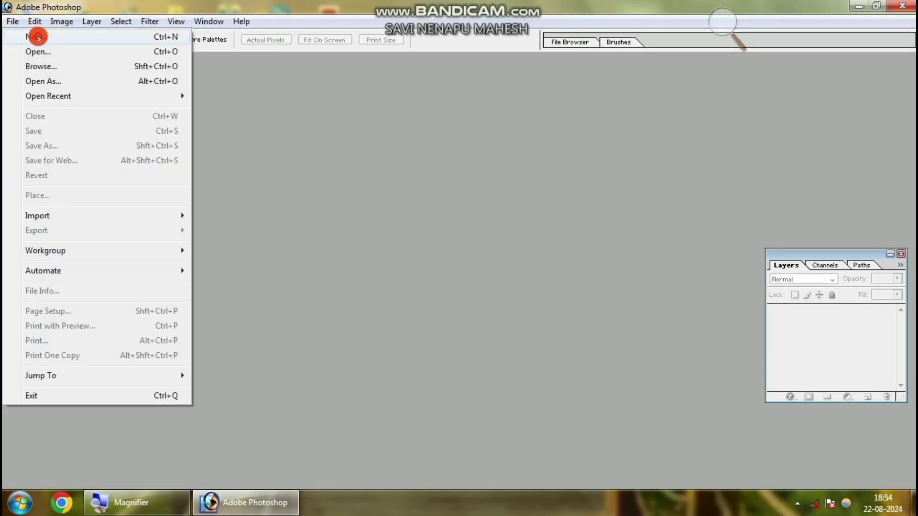
left_click(38, 36)
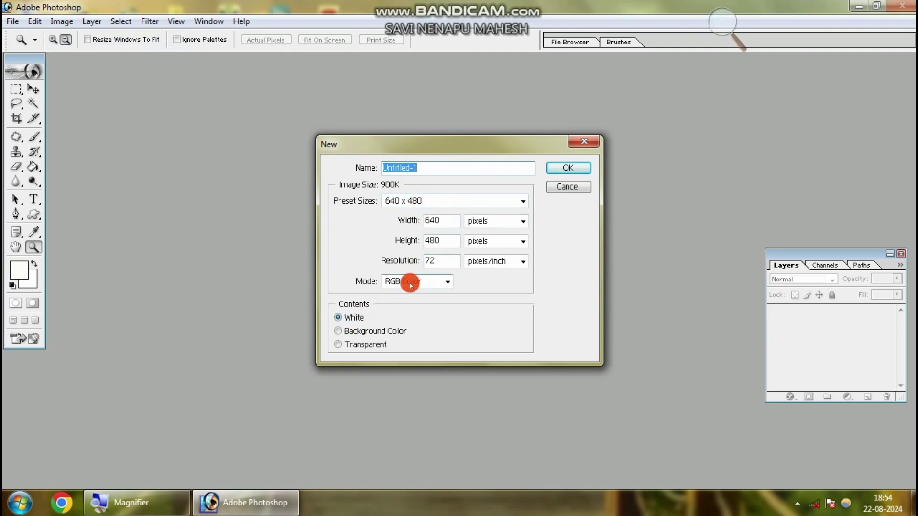
left_click(555, 168)
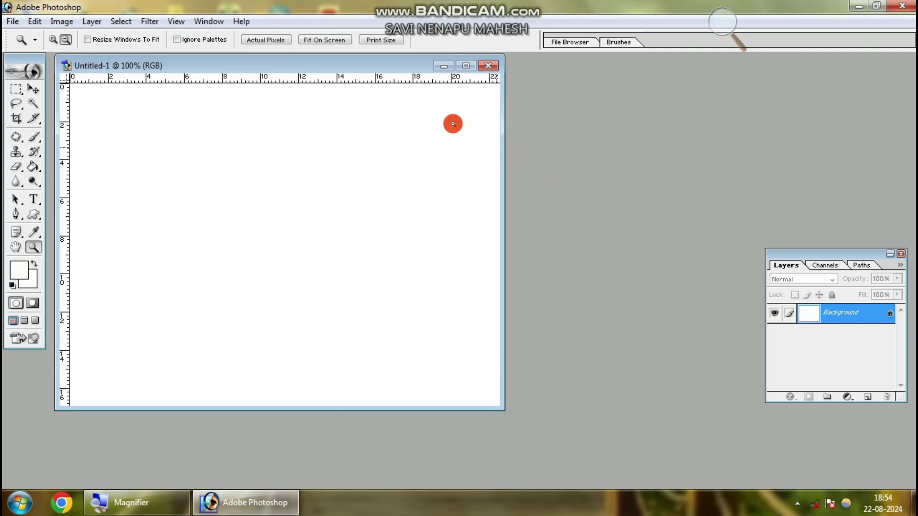
left_click(469, 67)
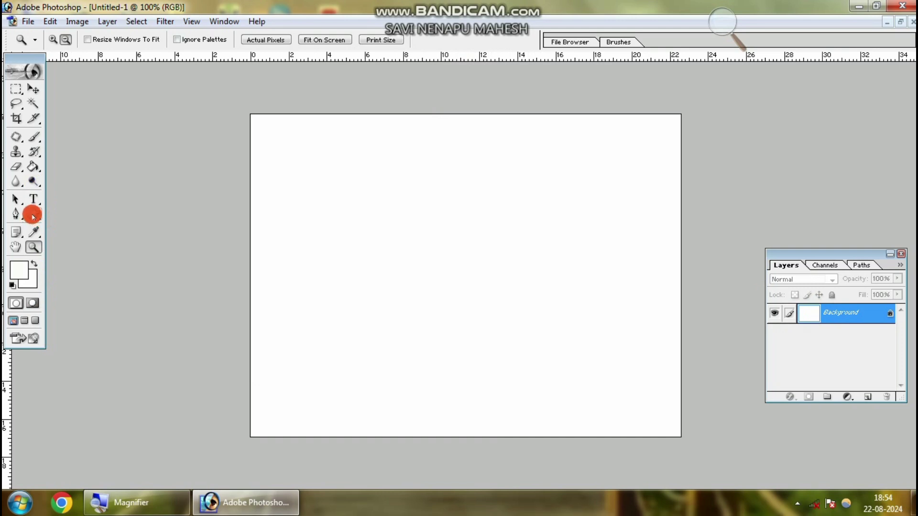
Select the Custom Shape Tool set to Shape Layers mode.
left_click(32, 216)
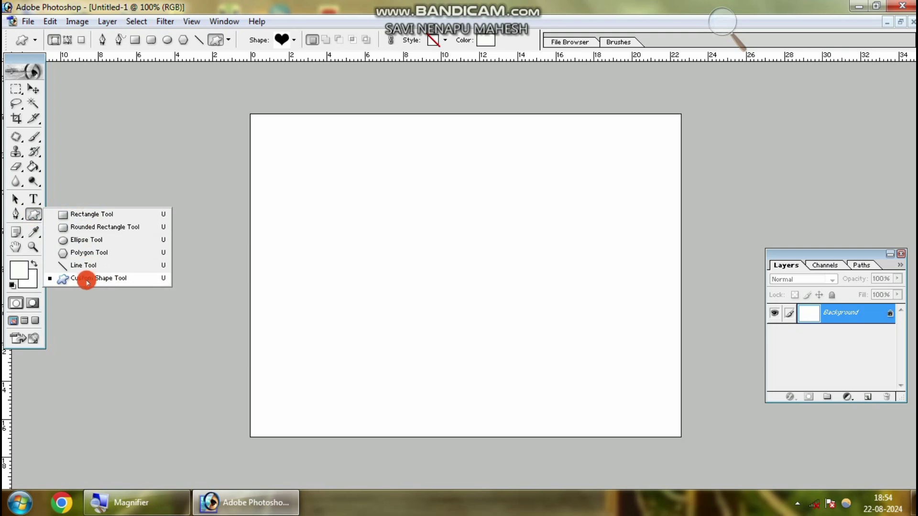
left_click(105, 280)
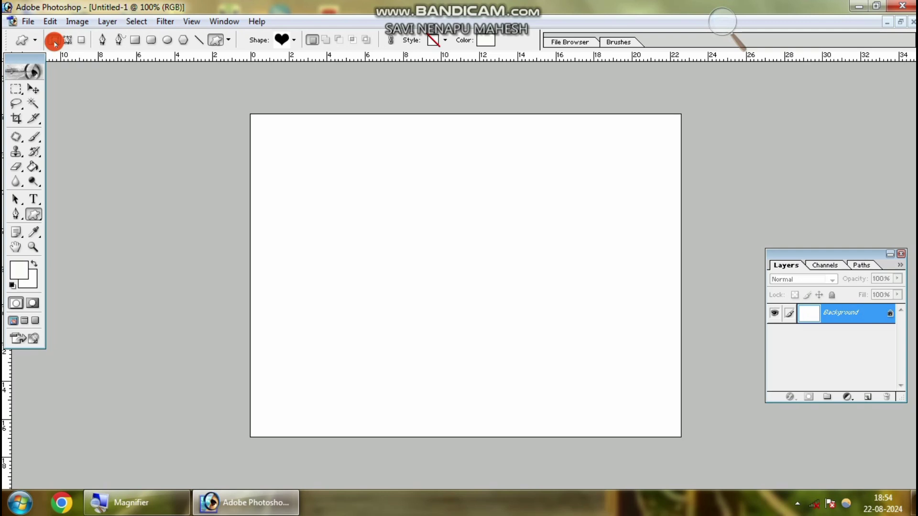
key("super+plus")
key("super+plus")
key("super+plus")
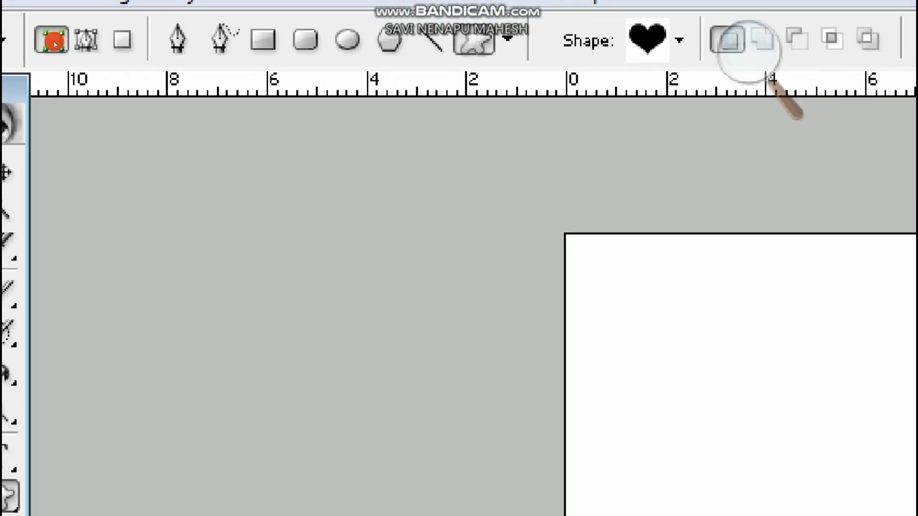
left_click(67, 44)
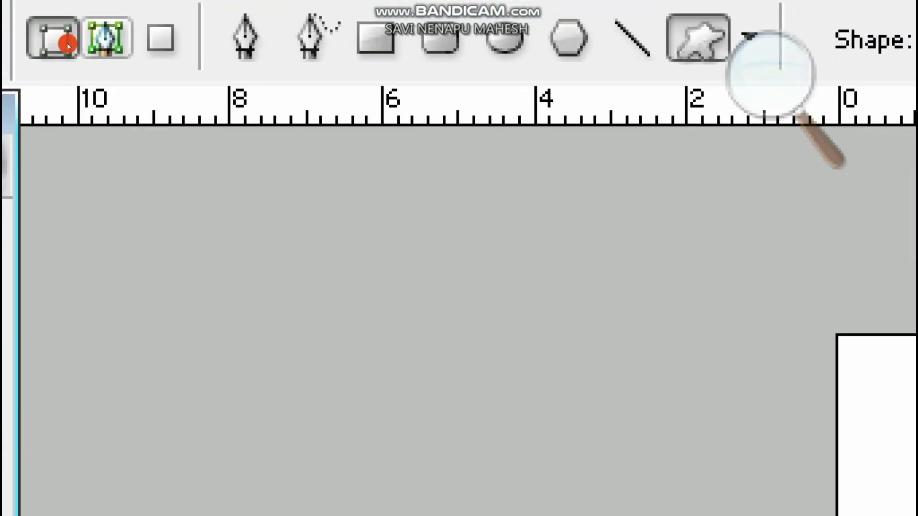
left_click(52, 42)
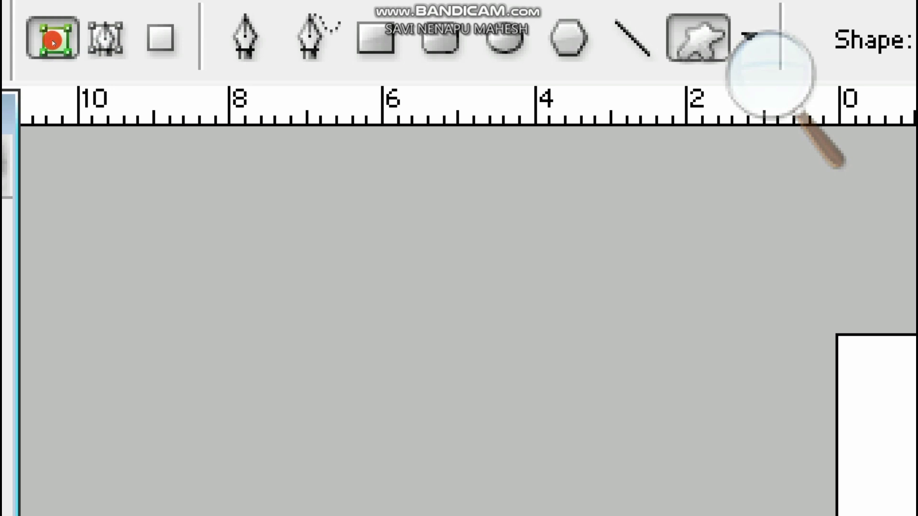
key("super+minus")
Choose the heart from the custom shape picker and open the foreground colour picker.
left_click(614, 70)
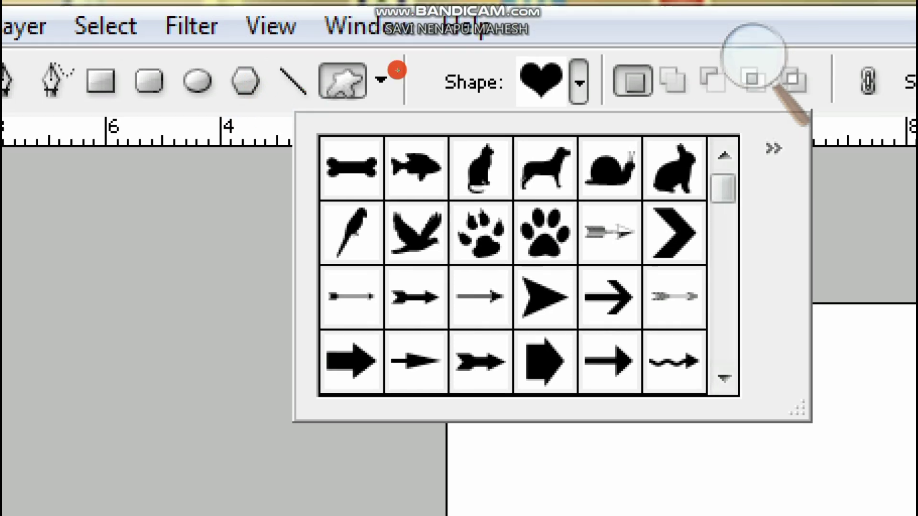
scroll(343, 84, "down", 5)
scroll(343, 85, "down", 3)
scroll(340, 92, "down", 3)
scroll(341, 96, "down", 3)
scroll(338, 106, "down", 3)
scroll(339, 106, "down", 2)
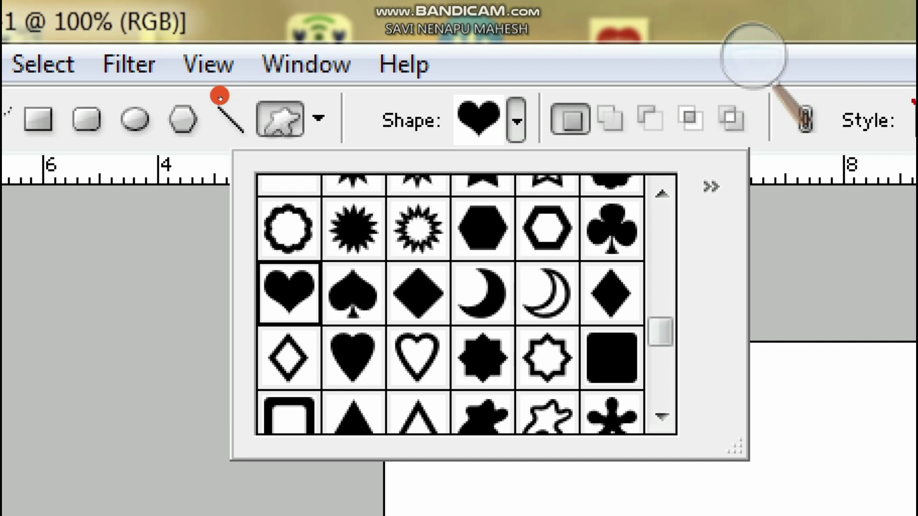
key("super+minus")
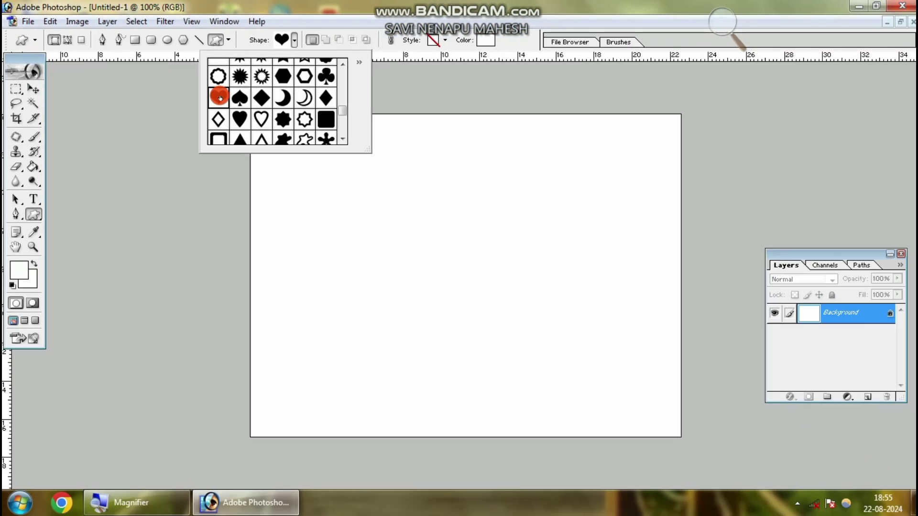
left_click(19, 271)
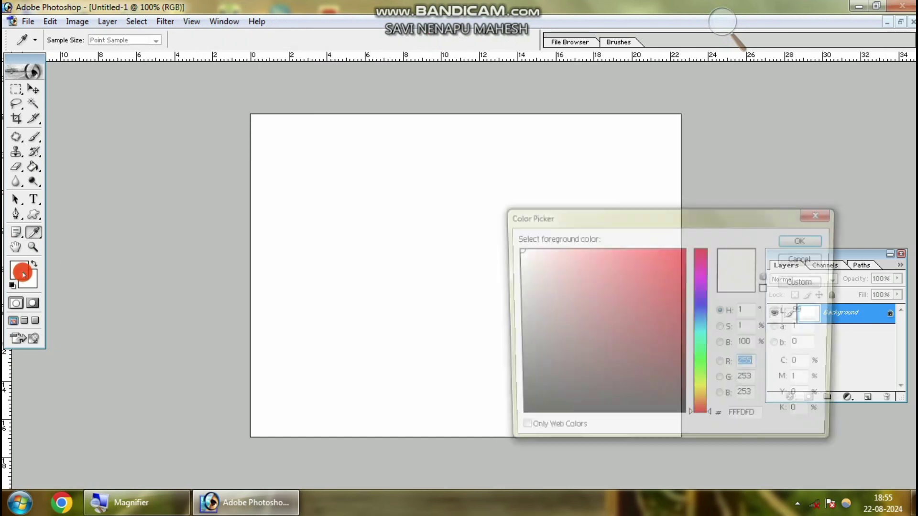
Set the foreground to bright red and draw a large heart across the canvas centre.
left_click(681, 251)
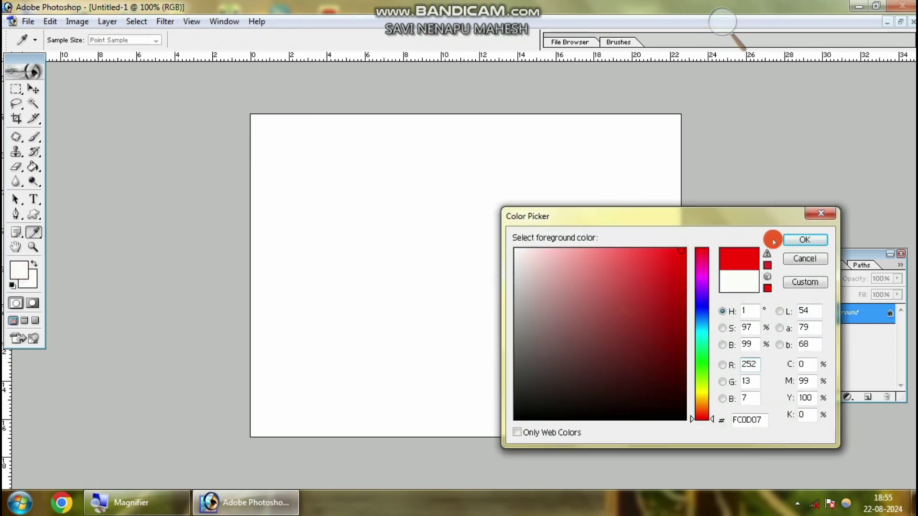
left_click(803, 239)
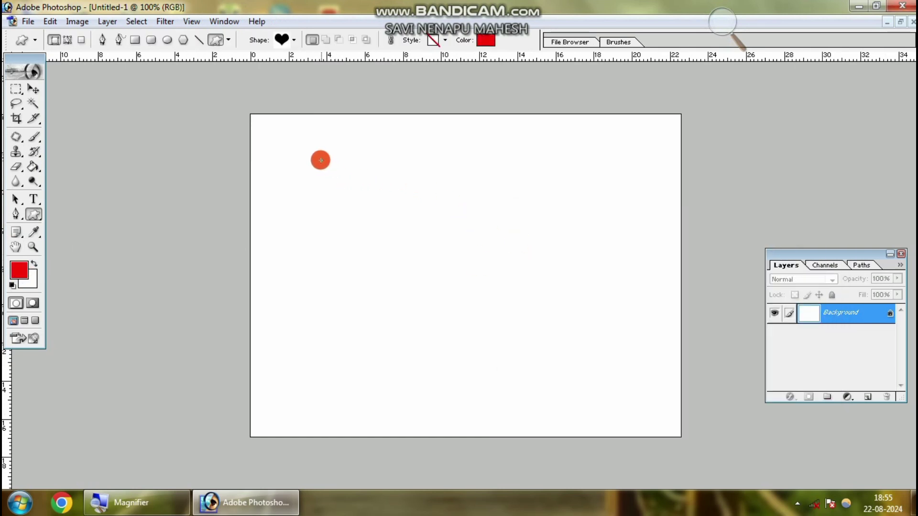
left_click_drag(317, 152, 584, 404)
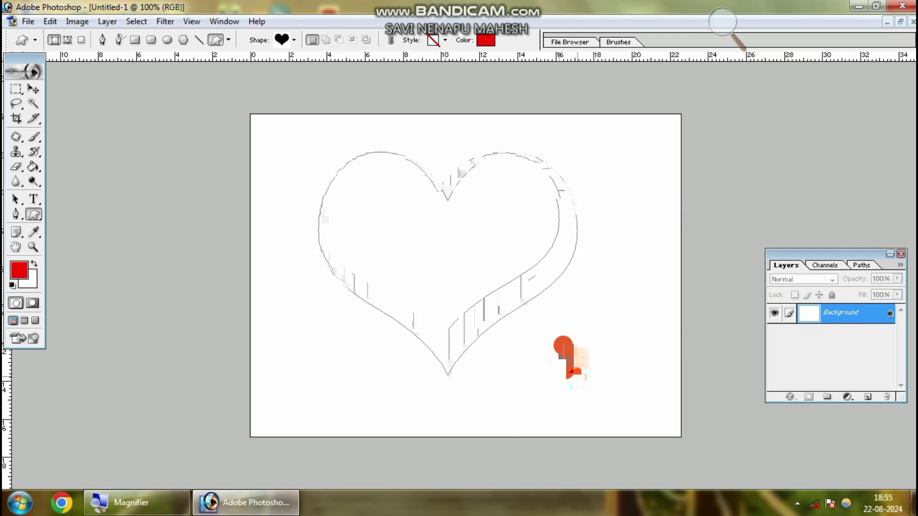
left_click_drag(585, 404, 609, 414)
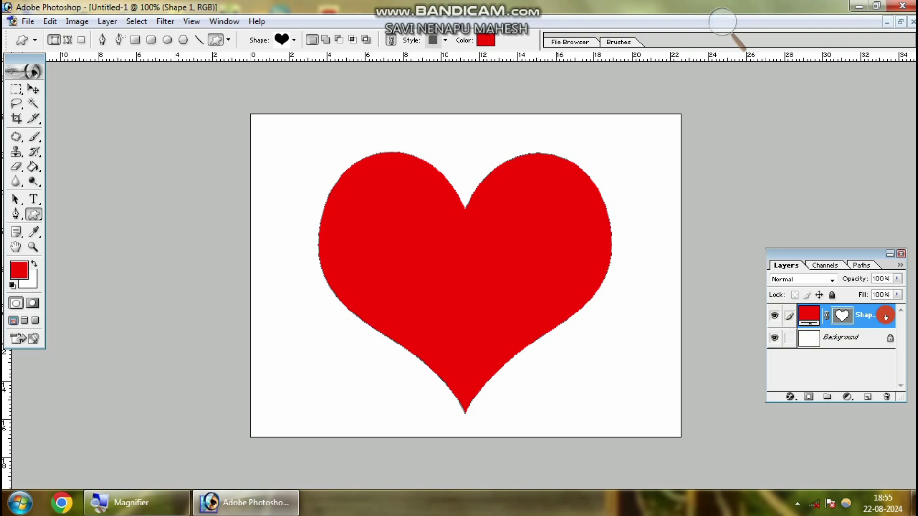
Rasterize the heart layer, nudge it right and down, and add a new layer.
right_click(885, 315)
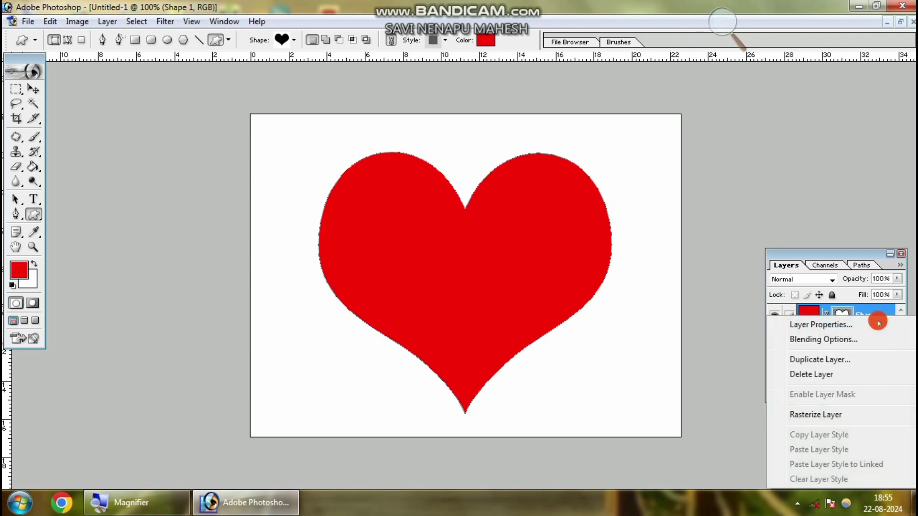
left_click(818, 415)
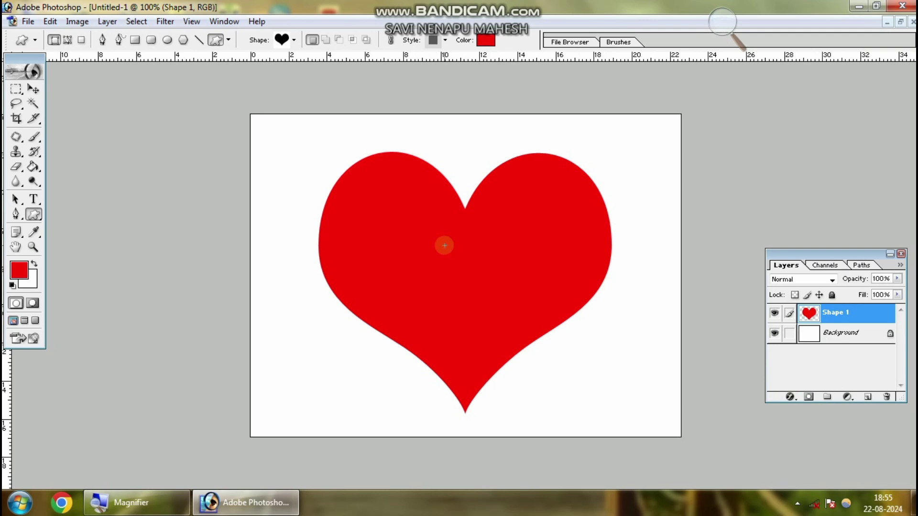
left_click(35, 88)
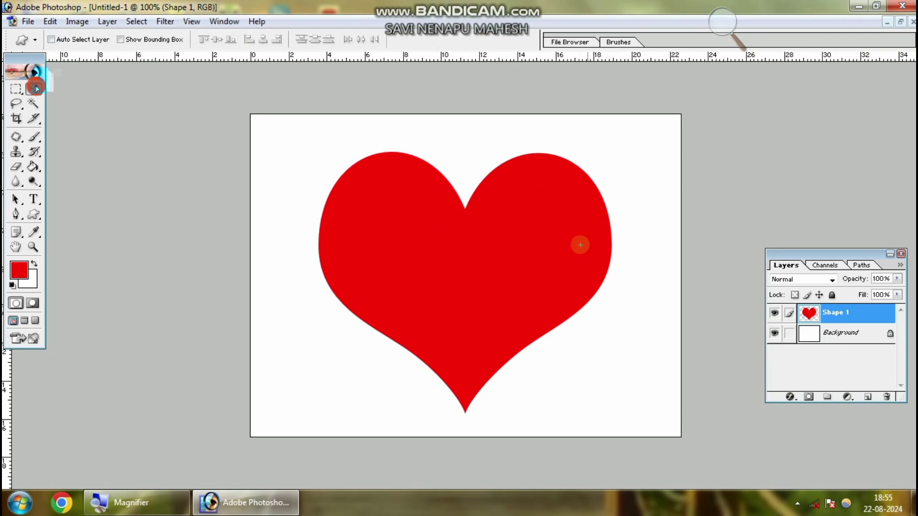
right_click(475, 263)
left_click(483, 266)
mouse_move(491, 228)
left_mouse_down()
mouse_move(465, 286)
mouse_move(467, 252)
left_mouse_up()
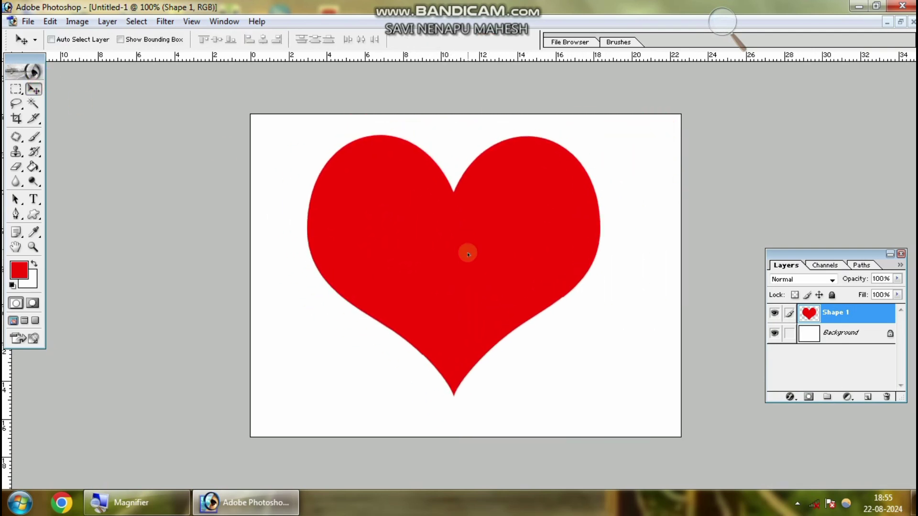
left_click(869, 397)
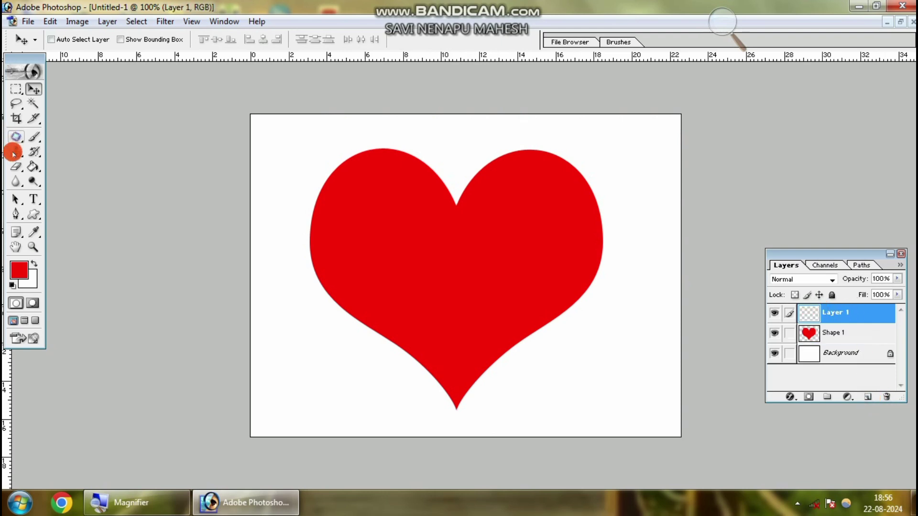
Set the foreground to near-white and the Pen tool to Paths mode.
left_click(17, 217)
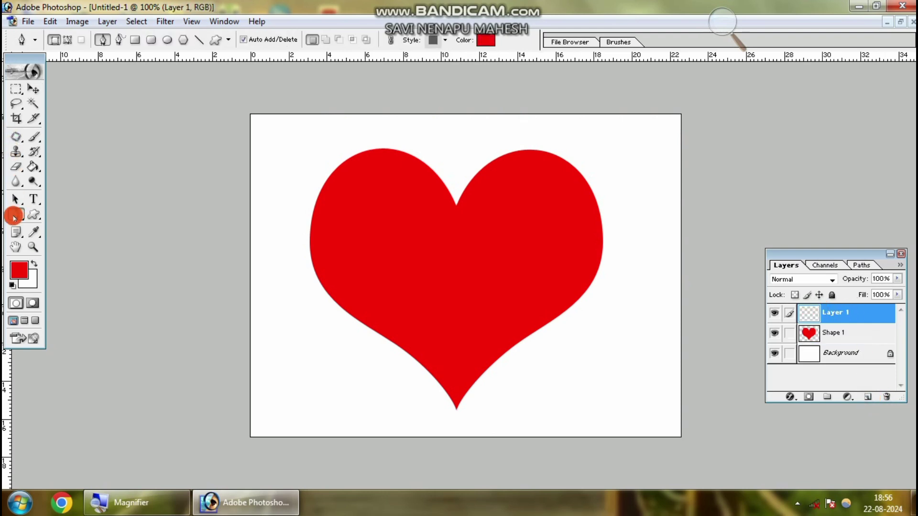
left_click(19, 270)
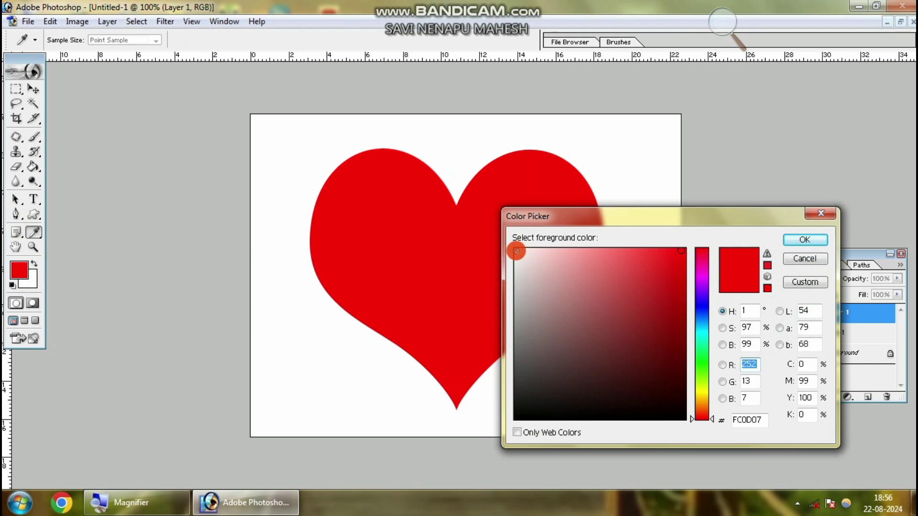
left_click(517, 251)
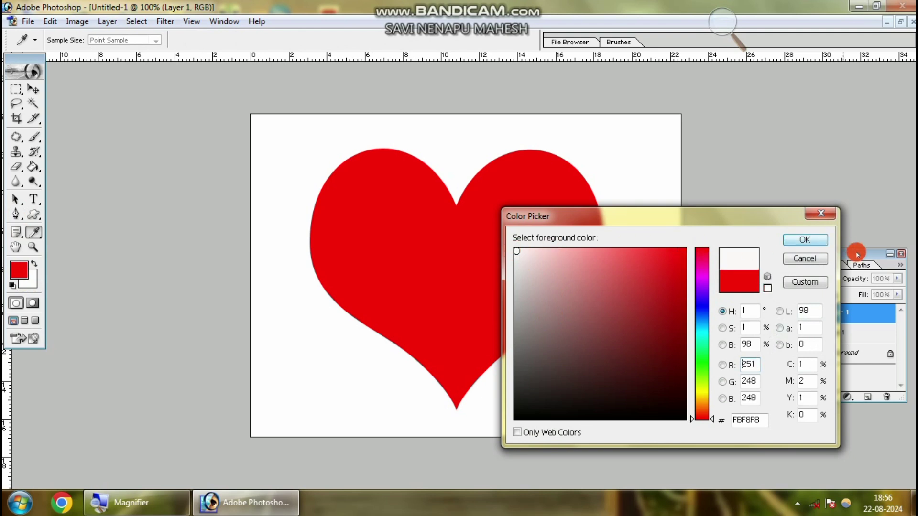
left_click(805, 239)
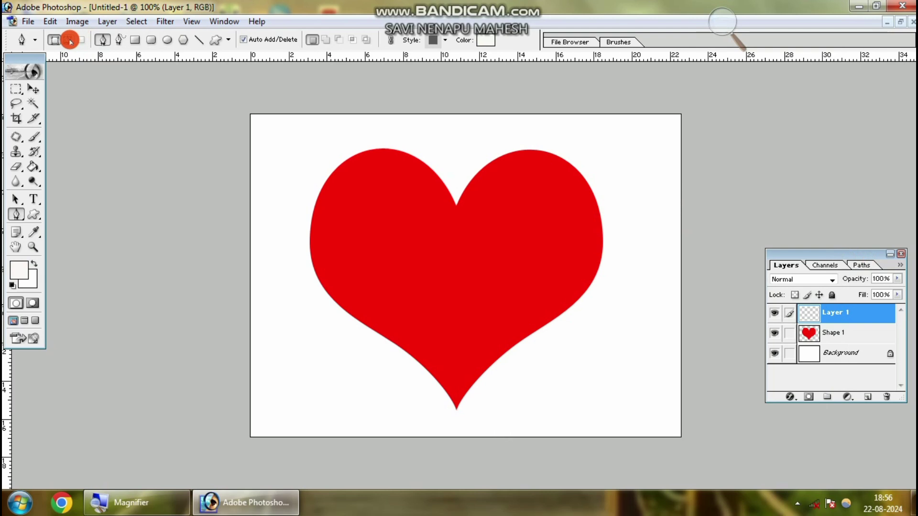
key("super+plus")
key("super+plus")
key("super+plus")
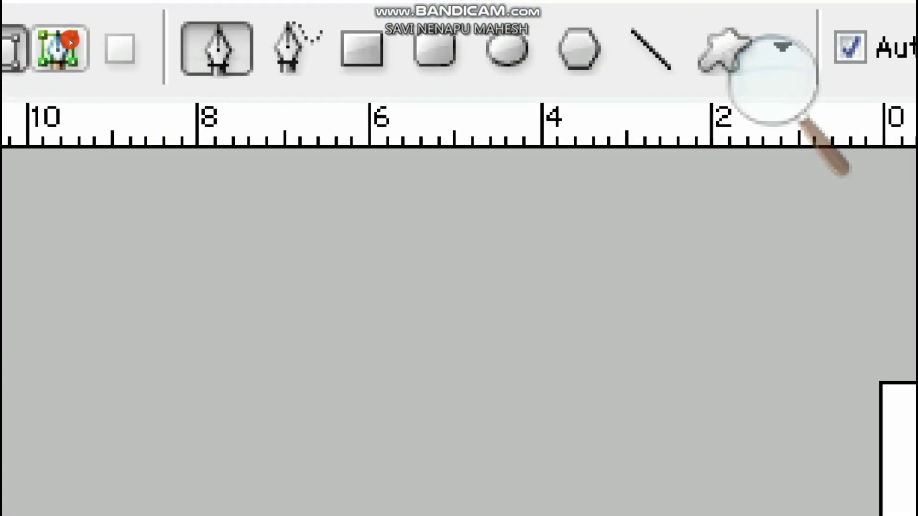
left_click(71, 42)
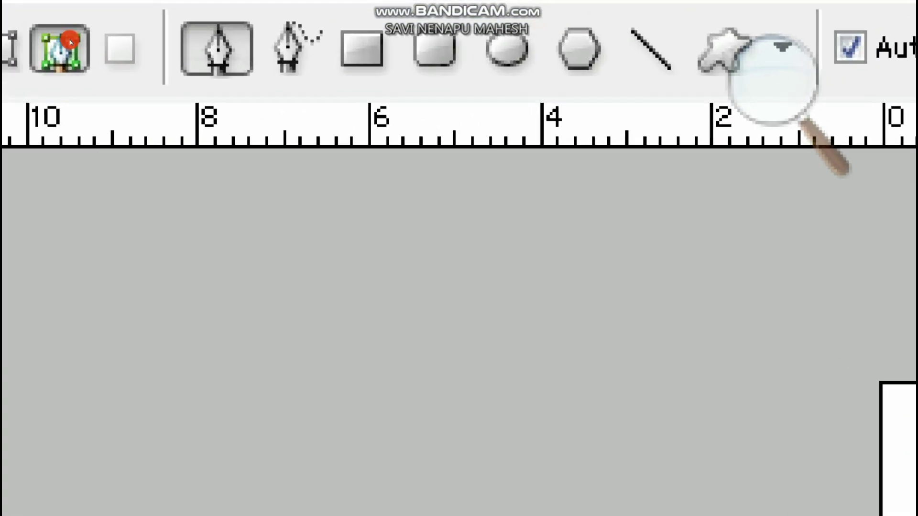
key("super+minus")
key("super+minus")
key("super+minus")
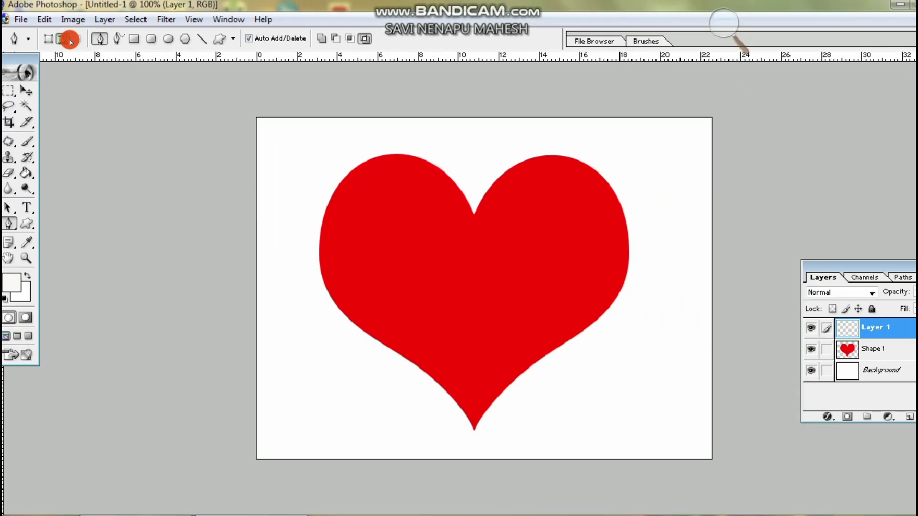
Draw a closed zigzag heartbeat path across the heart and convert it to a selection.
left_click(341, 284)
left_click(385, 284)
left_click(402, 256)
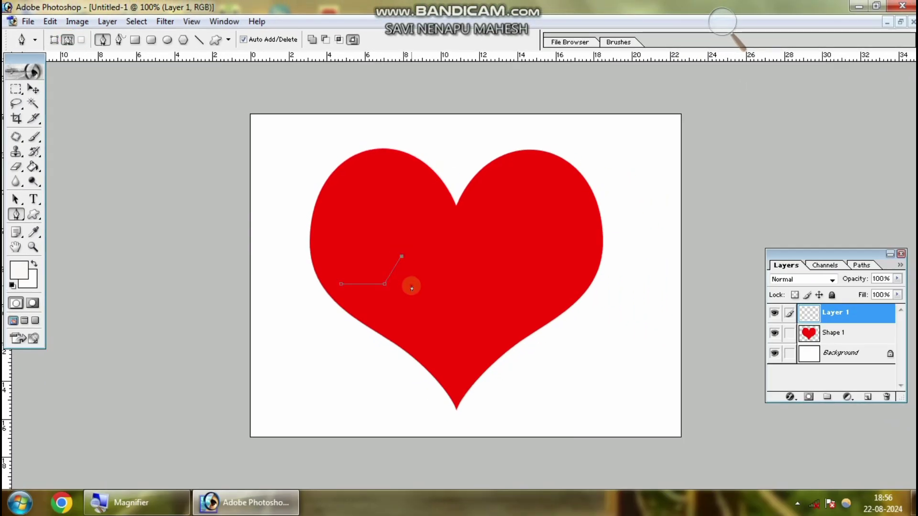
left_click(412, 286)
left_click(438, 254)
left_click(442, 317)
left_click(462, 276)
left_click(497, 274)
left_click(483, 300)
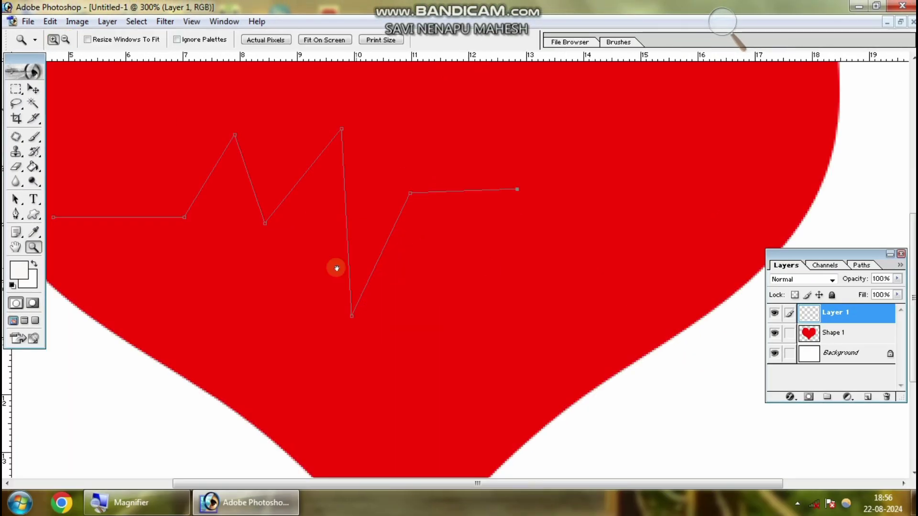
key("p")
left_click_drag(517, 182, 637, 247)
left_click(302, 276)
left_click(173, 277)
key("ctrl+Return")
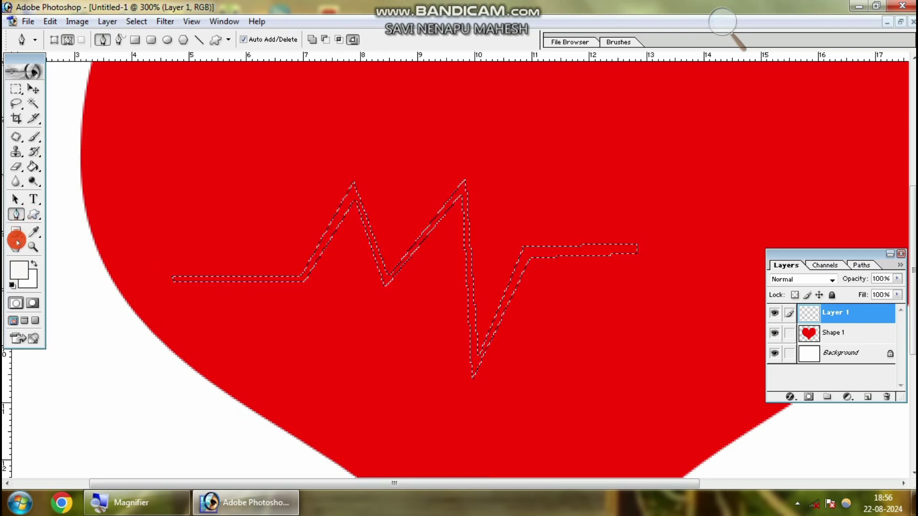
Fill the heartbeat selection with white using the Paint Bucket.
left_click(31, 166)
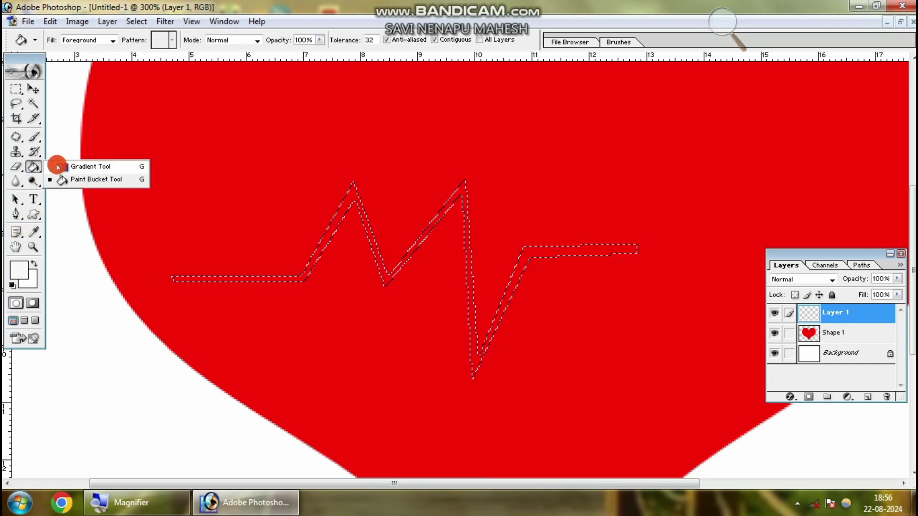
left_click_drag(32, 166, 73, 181)
left_click(17, 270)
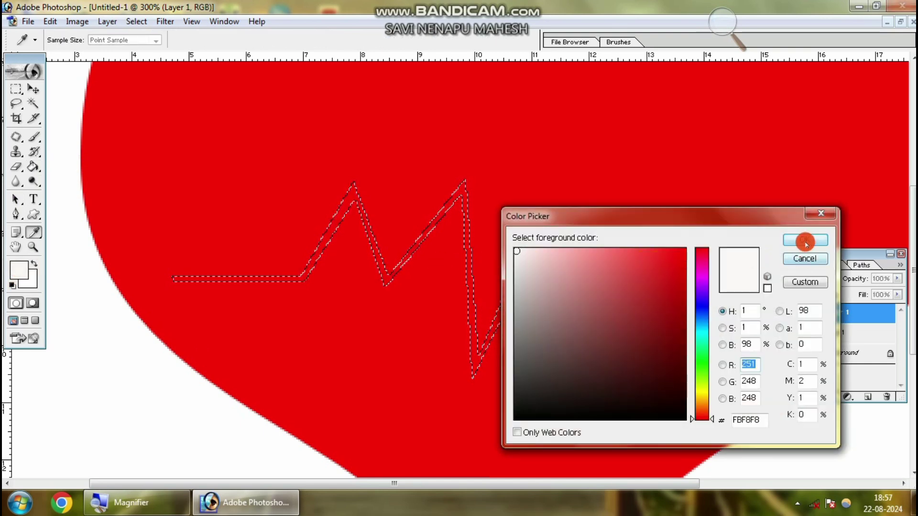
left_click(805, 240)
left_click(316, 249)
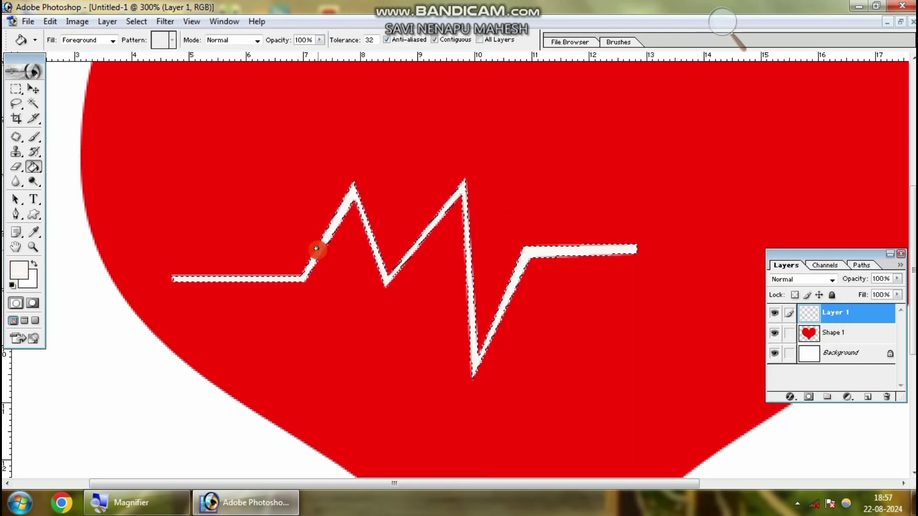
left_click(33, 247)
left_click(66, 39)
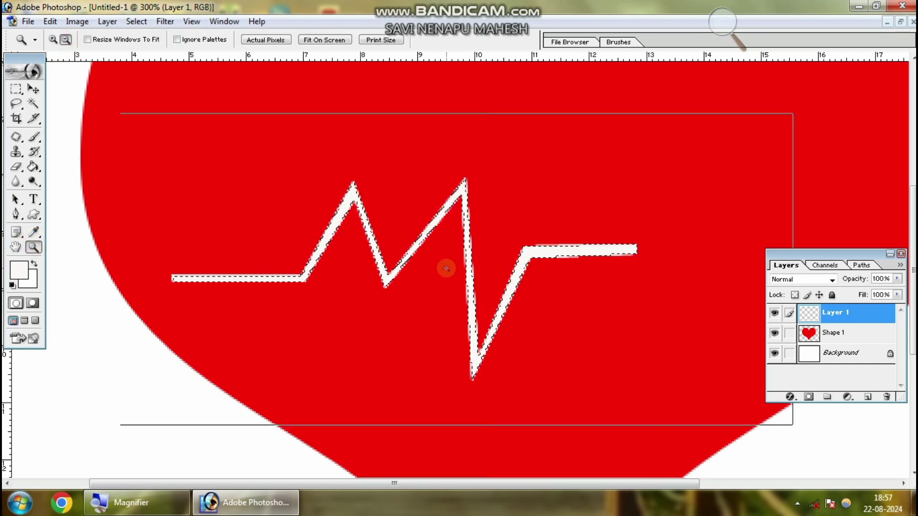
Scale the heartbeat line wider across the heart and rotate the canvas 90° counter-clockwise.
left_click(443, 265)
left_click(443, 266)
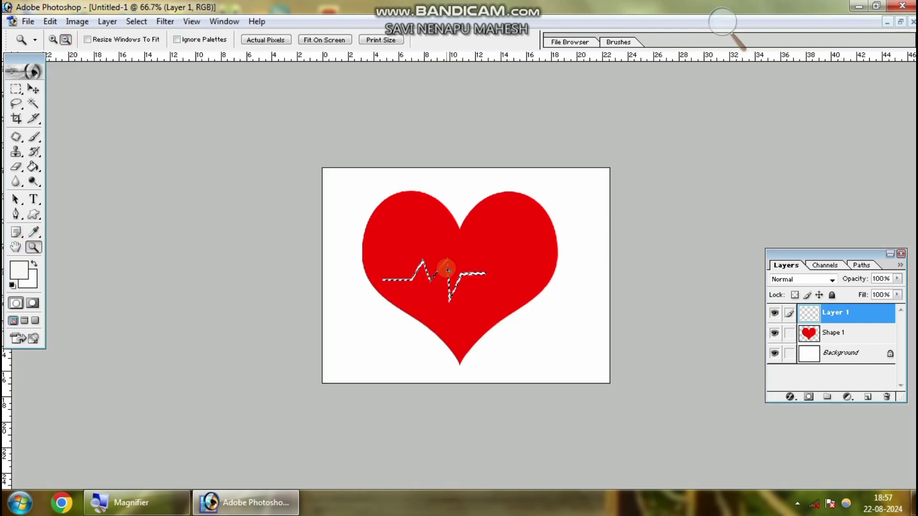
left_click(33, 89)
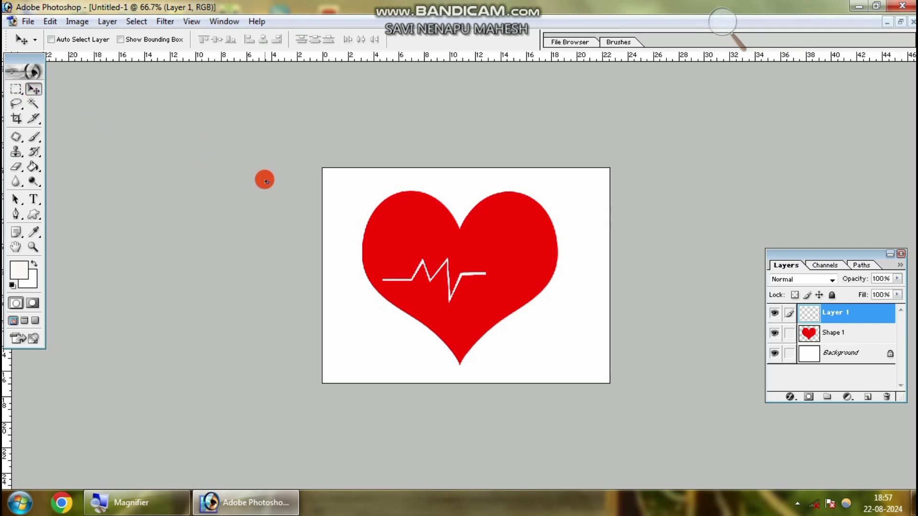
key("ctrl+t")
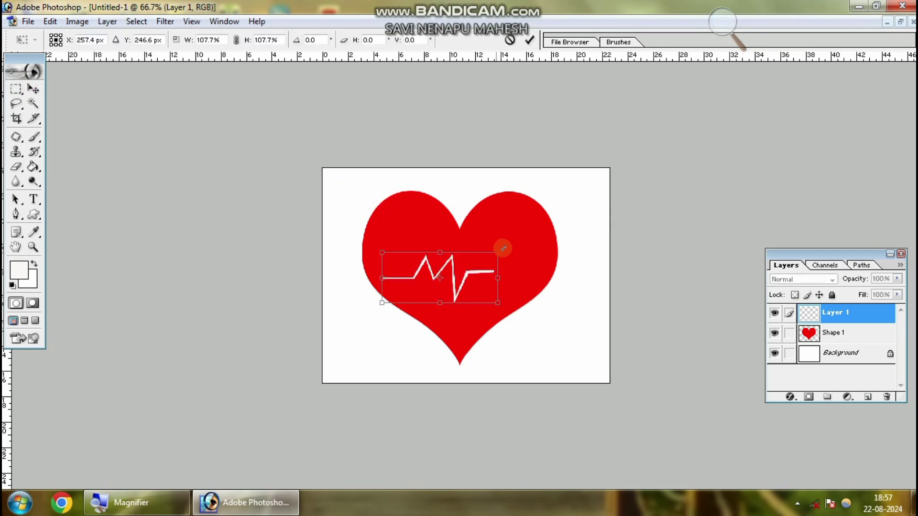
left_click_drag(487, 261, 549, 263)
key("Return")
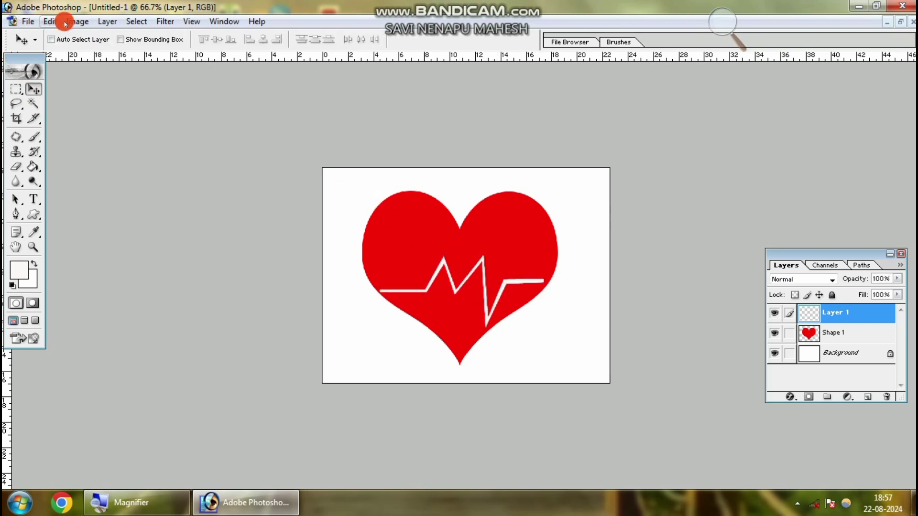
left_click(76, 21)
mouse_move(110, 156)
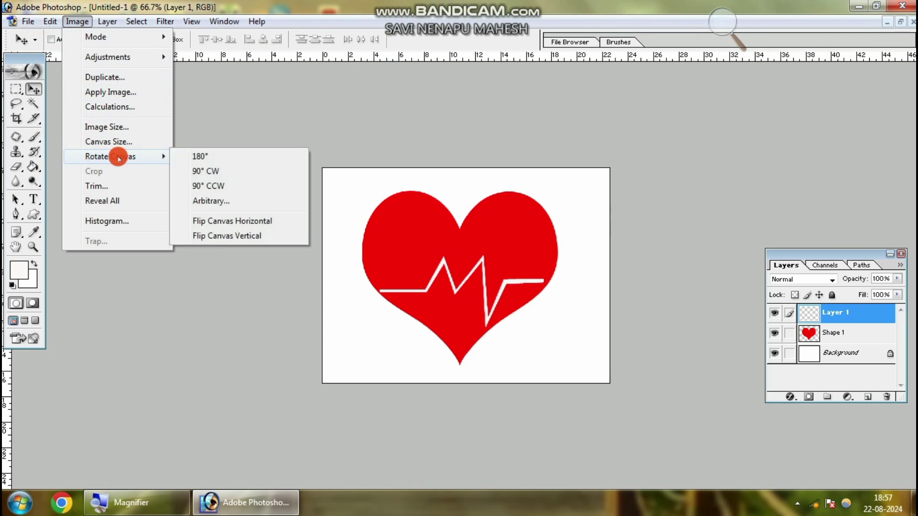
left_click(218, 181)
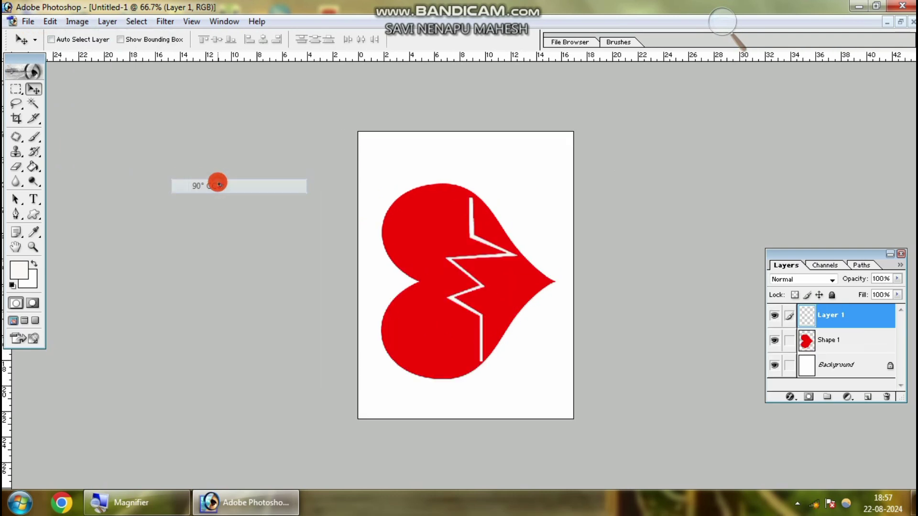
Zoom in on the rotated heart and open the Filter > Stylize submenu.
left_click(34, 247)
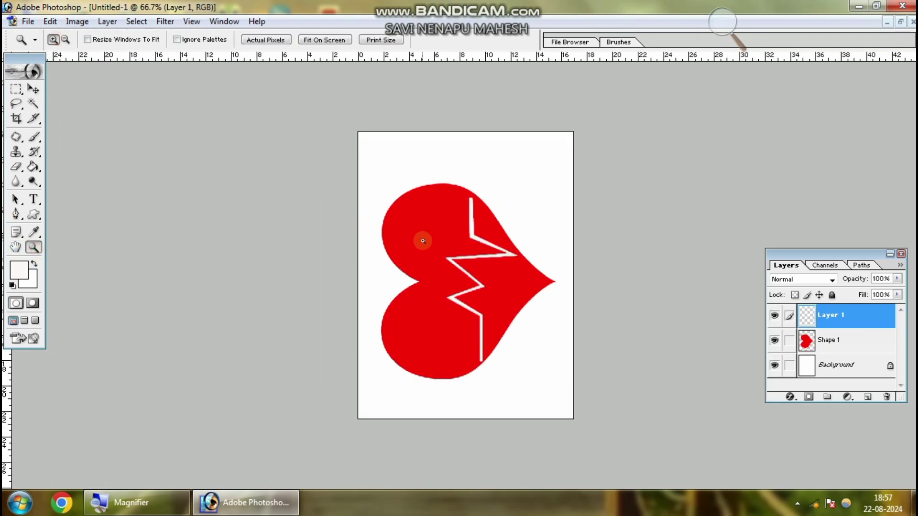
left_click(498, 269)
left_click(523, 284)
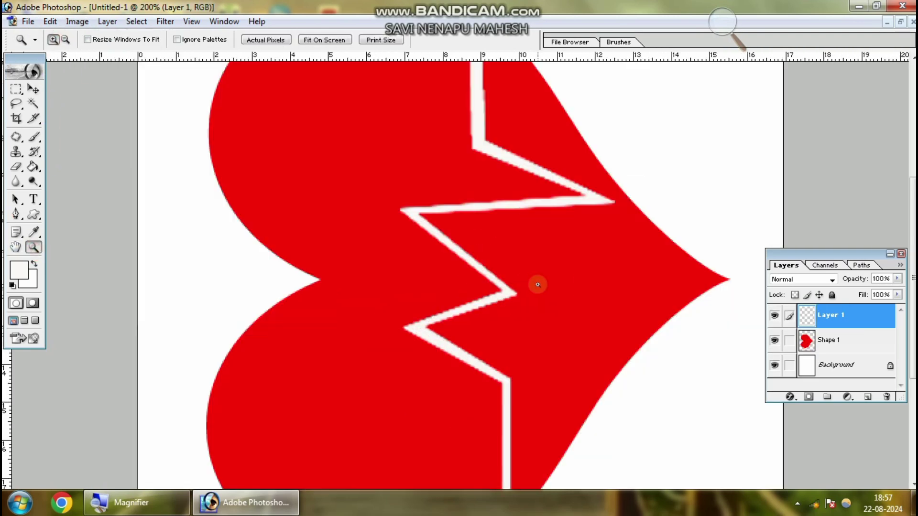
left_click(165, 21)
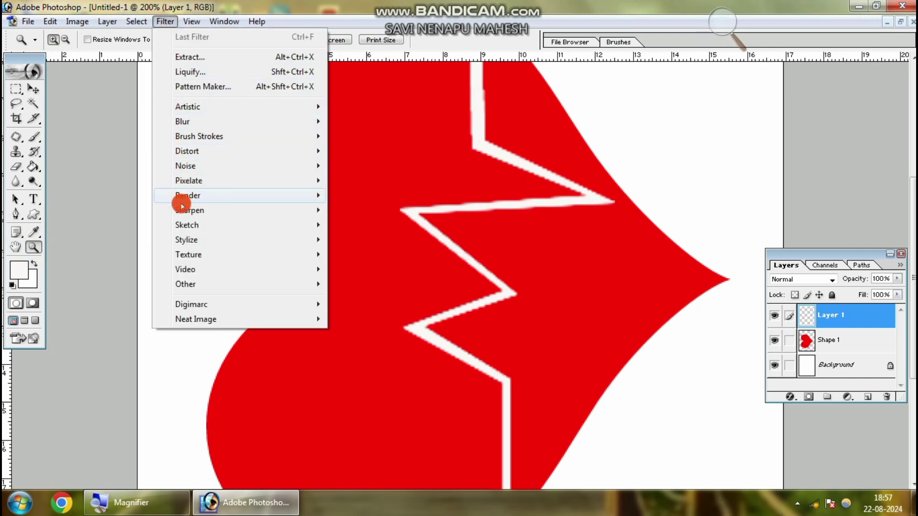
mouse_move(186, 239)
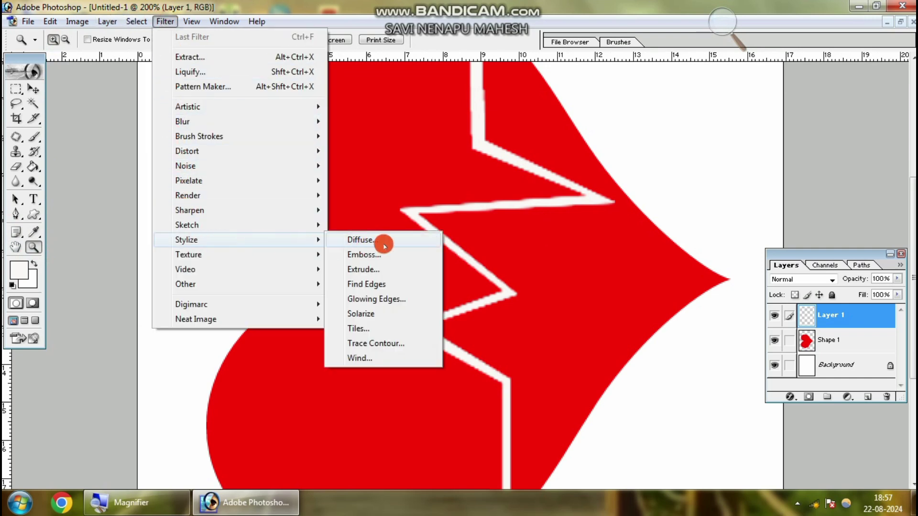
Apply the Wind filter (Wind method, From the Right) to the heartbeat line.
left_click(366, 359)
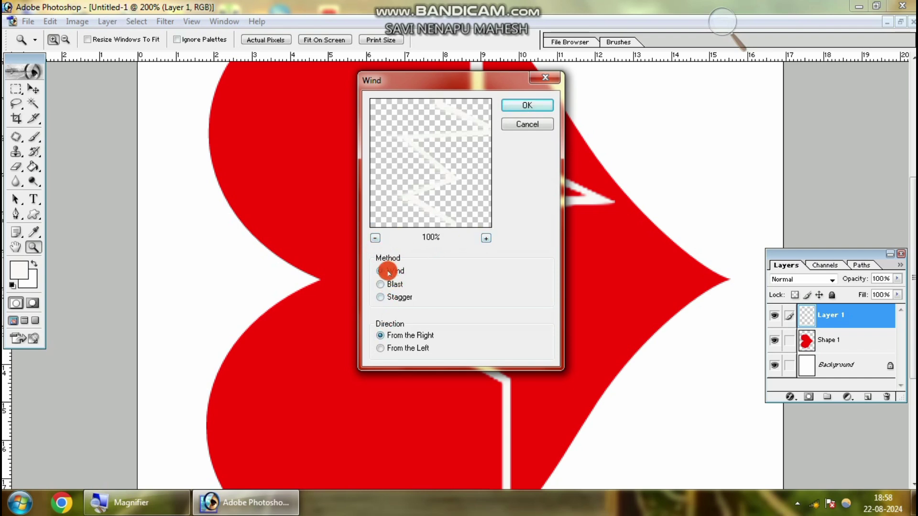
left_click(385, 327)
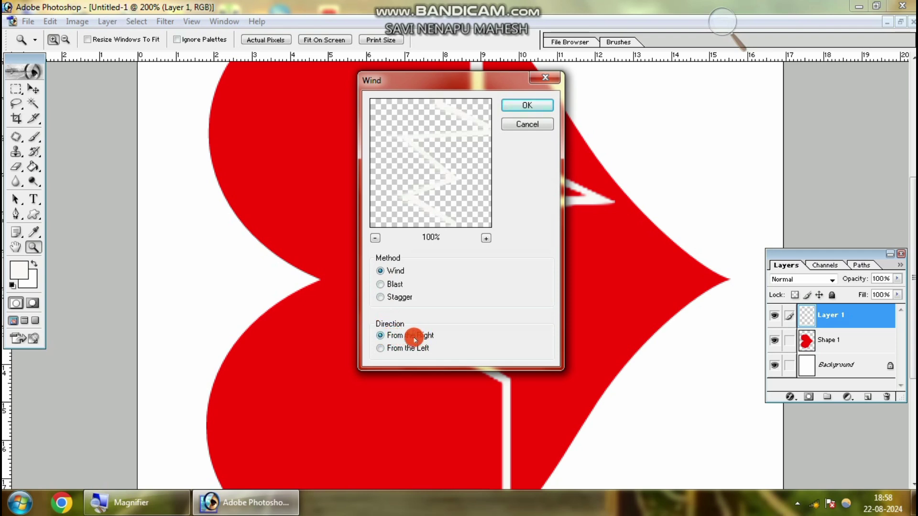
left_click(520, 105)
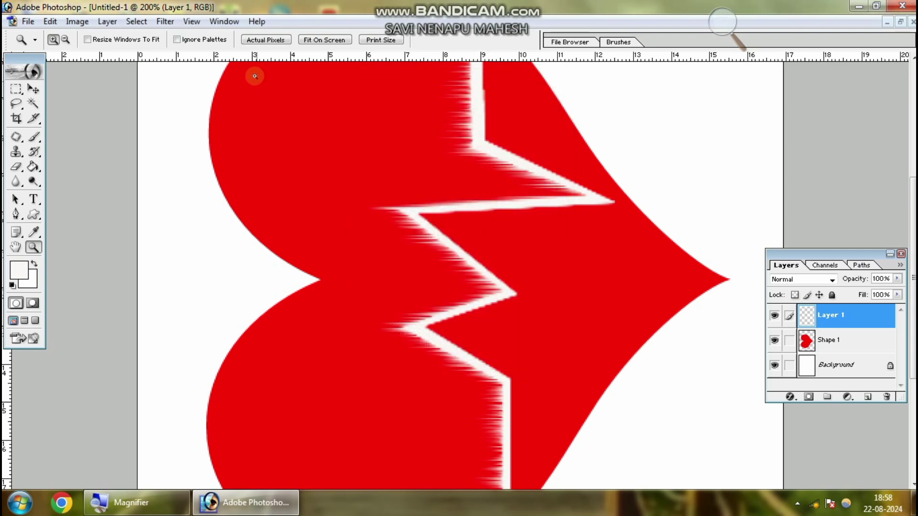
Apply a second Wind pass From the Left and zoom out to the whole heart.
left_click(165, 22)
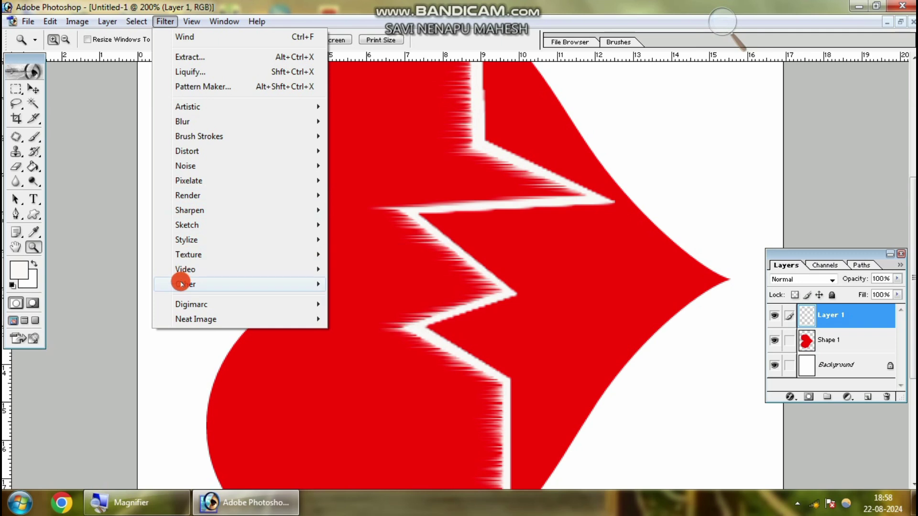
mouse_move(187, 239)
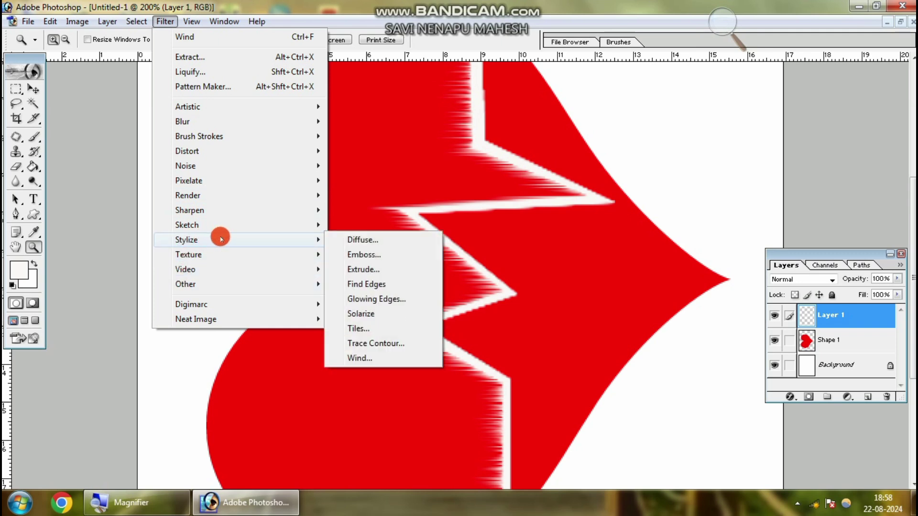
left_click(363, 359)
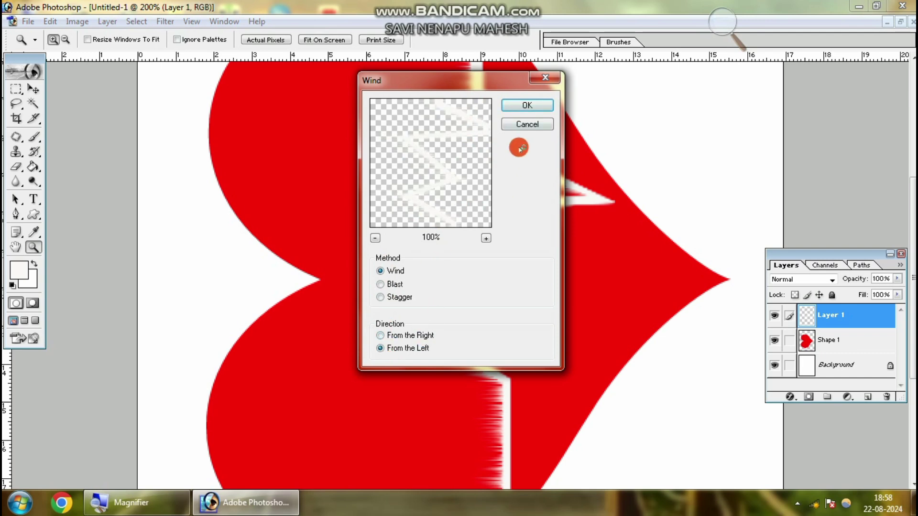
left_click(522, 103)
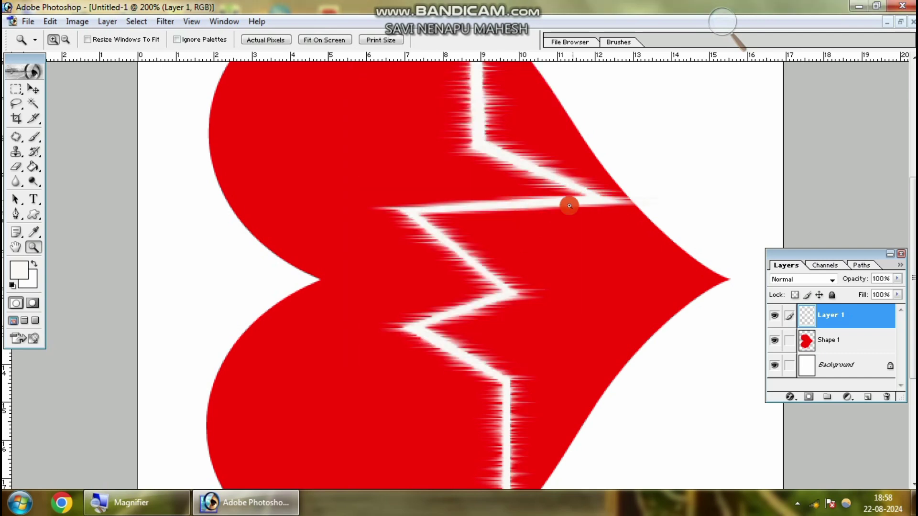
left_click(328, 193)
left_click(328, 193)
Rotate the canvas 90° CW so the heart stands upright, and zoom in on it.
left_click(77, 21)
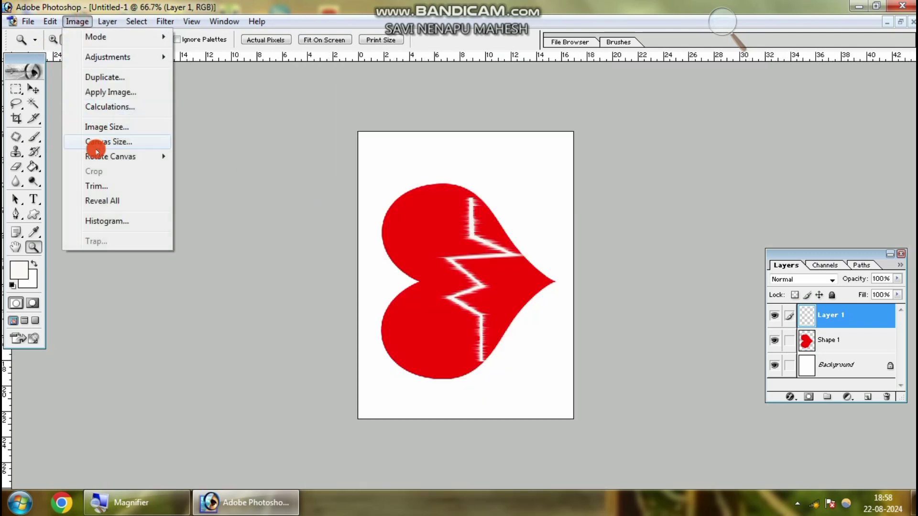
mouse_move(110, 157)
left_click(203, 172)
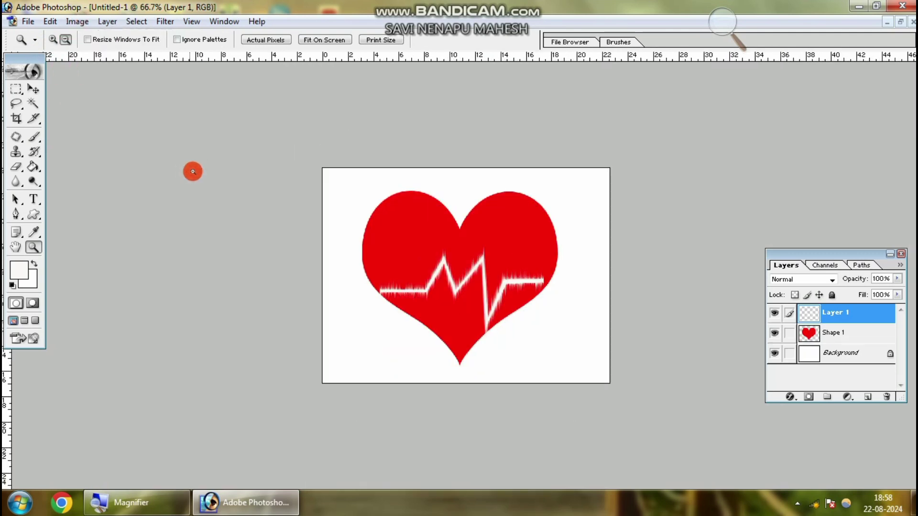
left_click(53, 39)
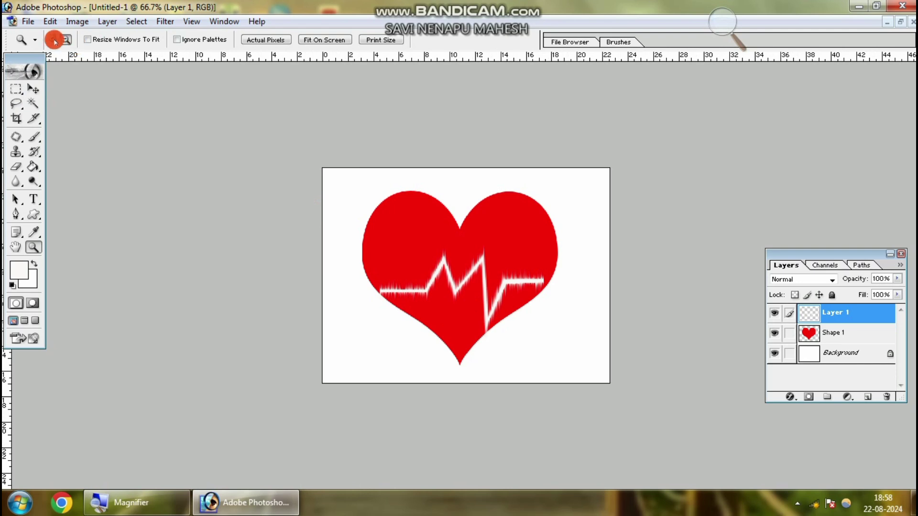
left_click(499, 267)
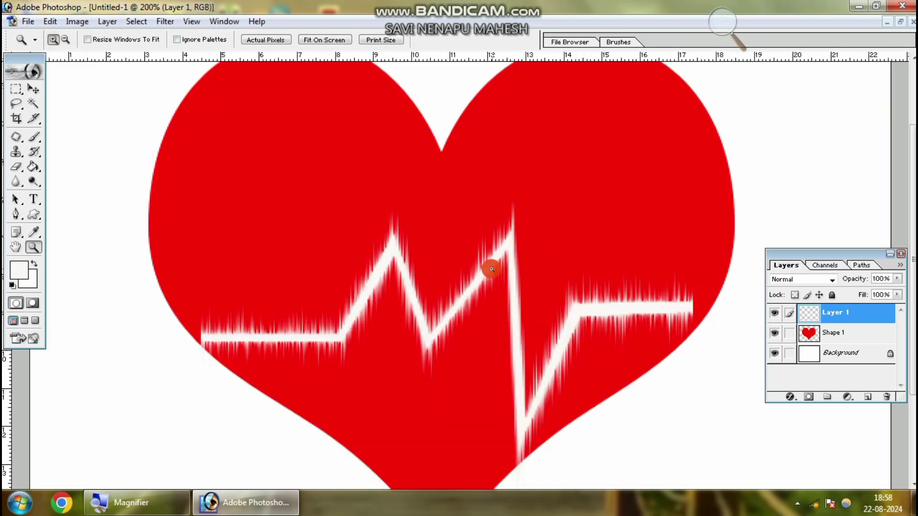
key("v")
left_click(36, 202)
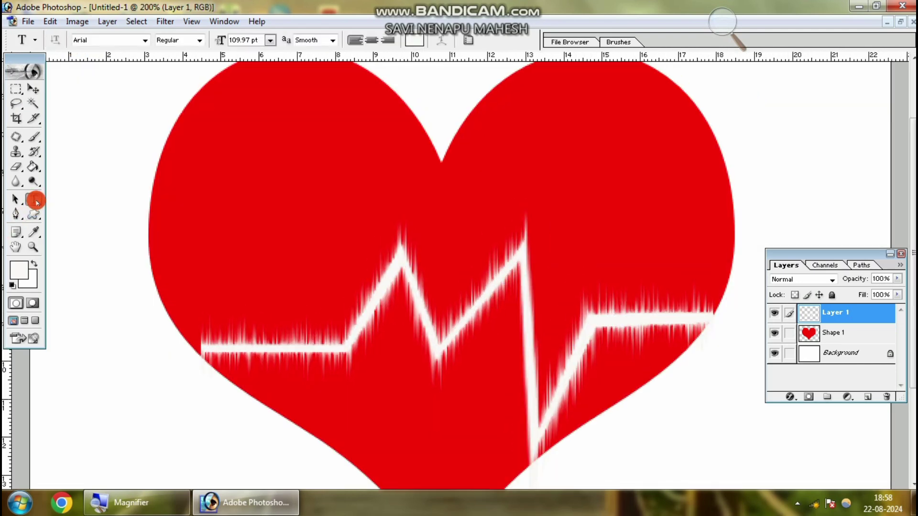
Set the Type tool font to Arial Bold.
left_click(145, 40)
scroll(180, 72, "up", 1)
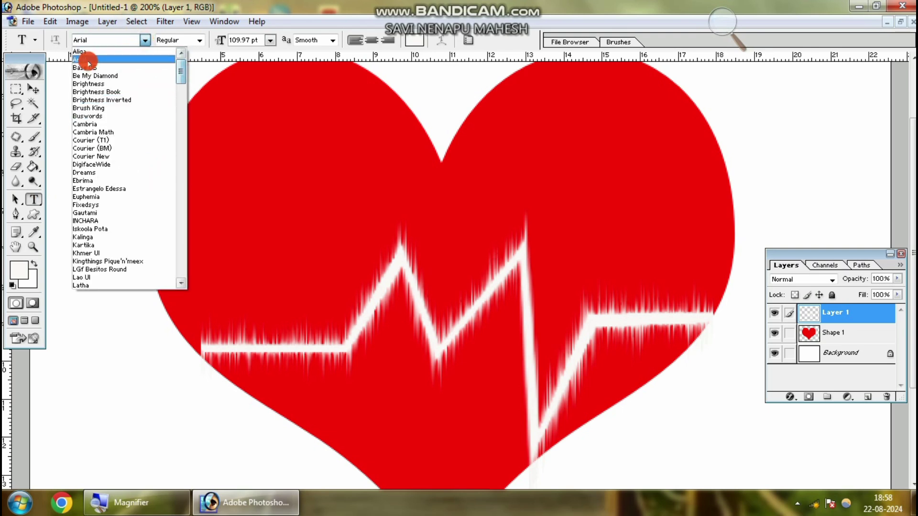
left_click(99, 59)
left_click(199, 40)
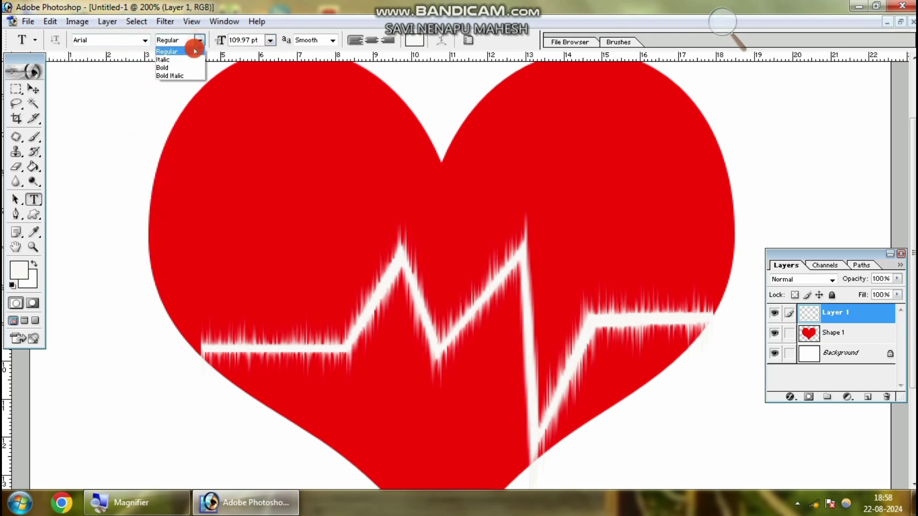
left_click(173, 68)
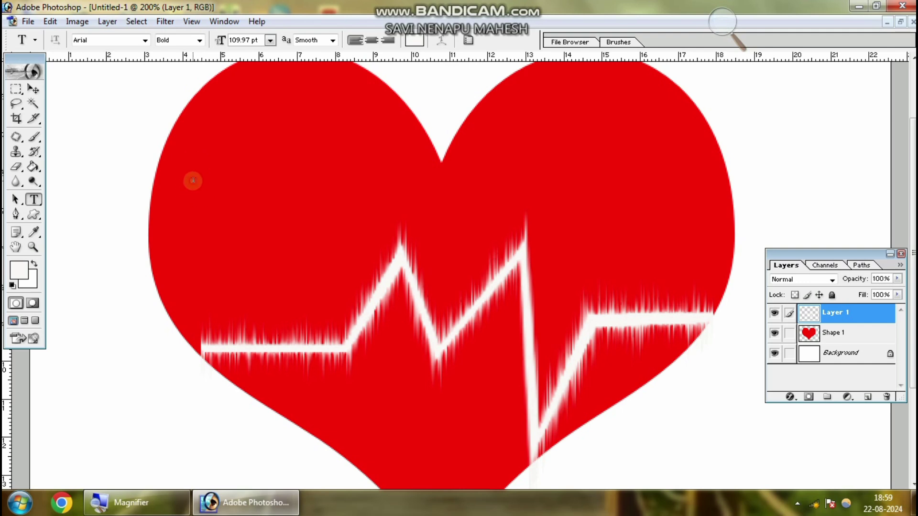
Type 'lub' on the heart's left lobe and drag a copy onto the right lobe.
left_click(193, 181)
type("lub")
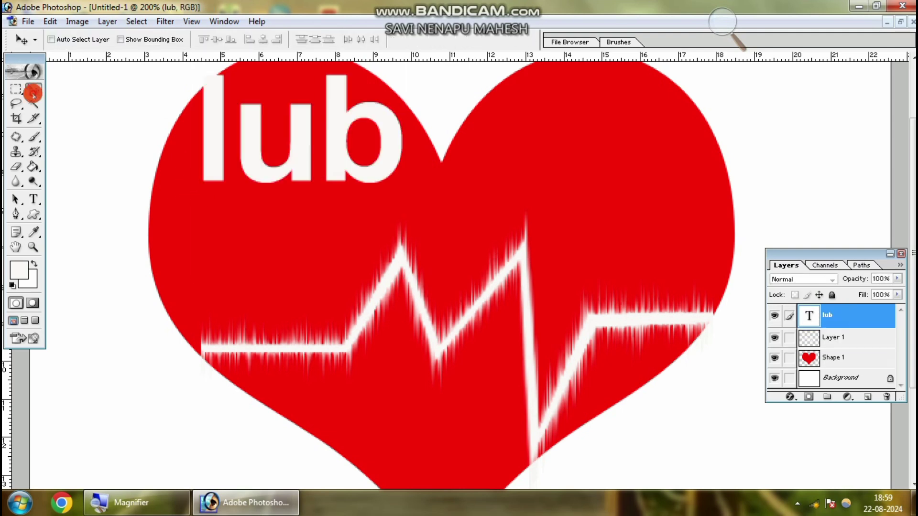
left_click(33, 89)
left_click_drag(331, 183, 661, 169)
Change the right copy to 'Dub' and capitalize the left text to 'Lub'.
left_click(33, 200)
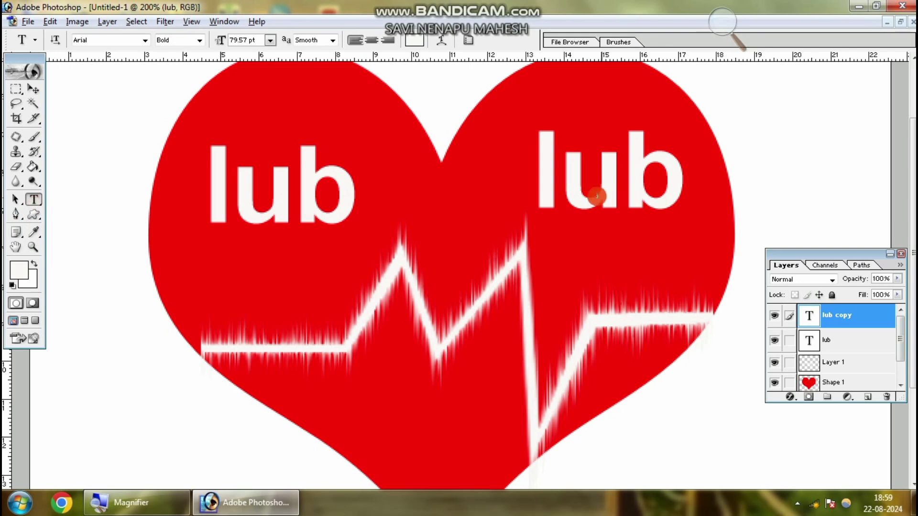
left_click(564, 182)
key("BackSpace")
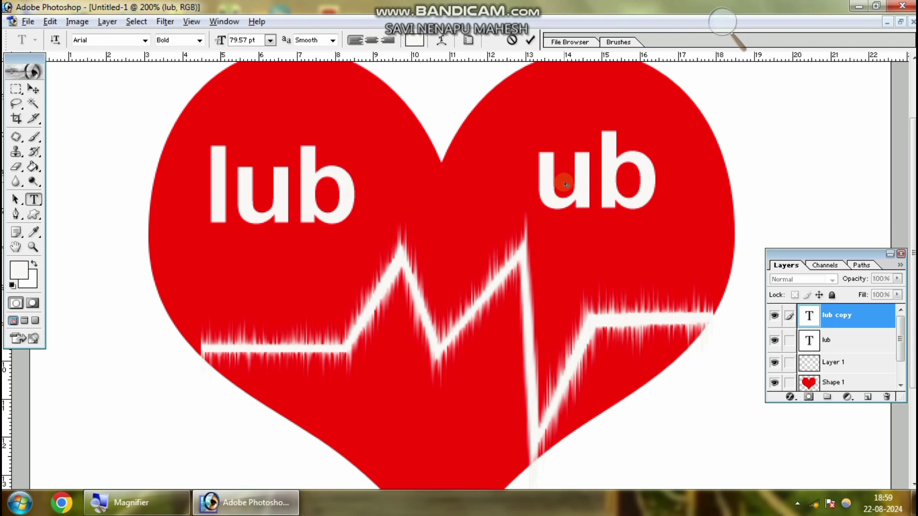
type("D")
key("ctrl+Return")
scroll(557, 180, "up", 1)
left_click(231, 242)
type("L")
left_click(32, 89)
Zoom out to 66.7% to view the whole heart, heartbeat line and Lub Dub text.
key("z")
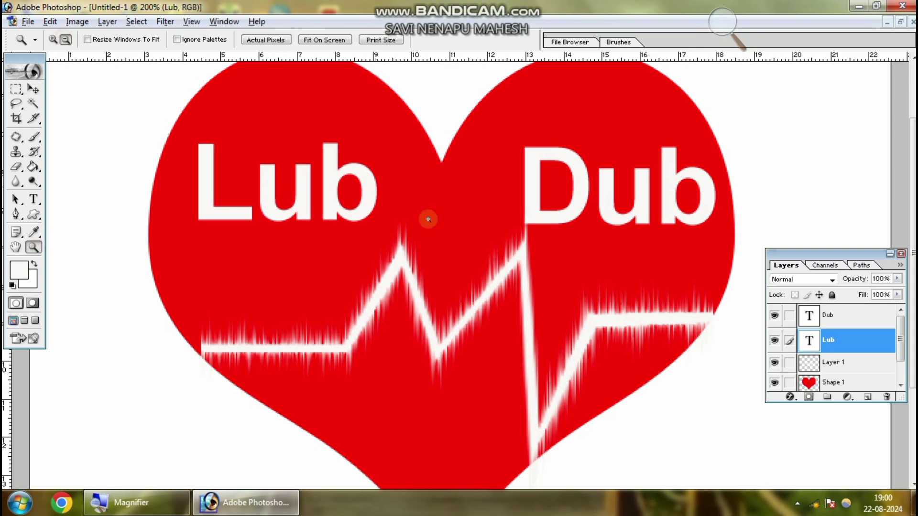
left_click(436, 222, "alt")
left_click(436, 221, "alt")
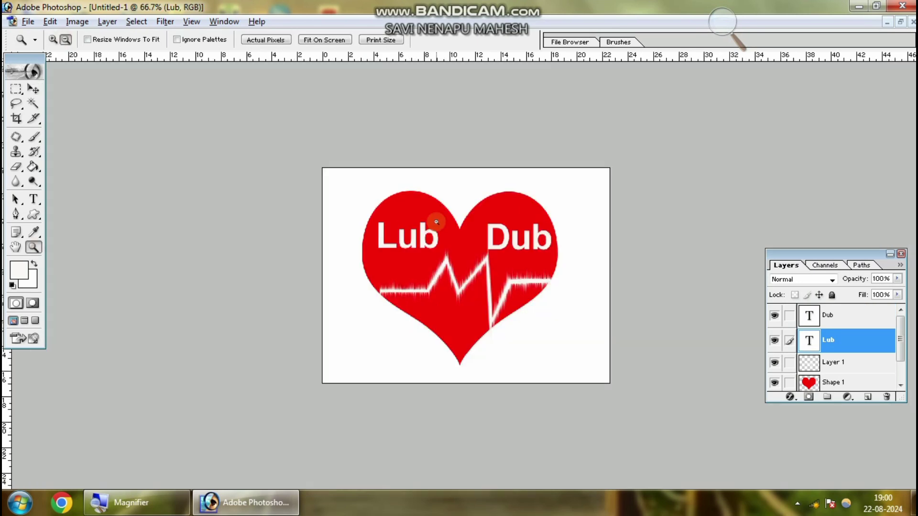